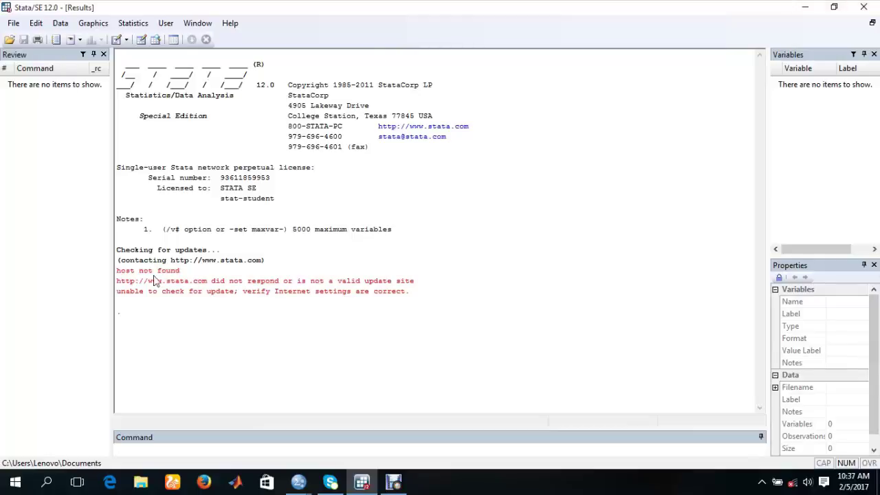
{"action": "left_click", "coordinate": [179, 454]}
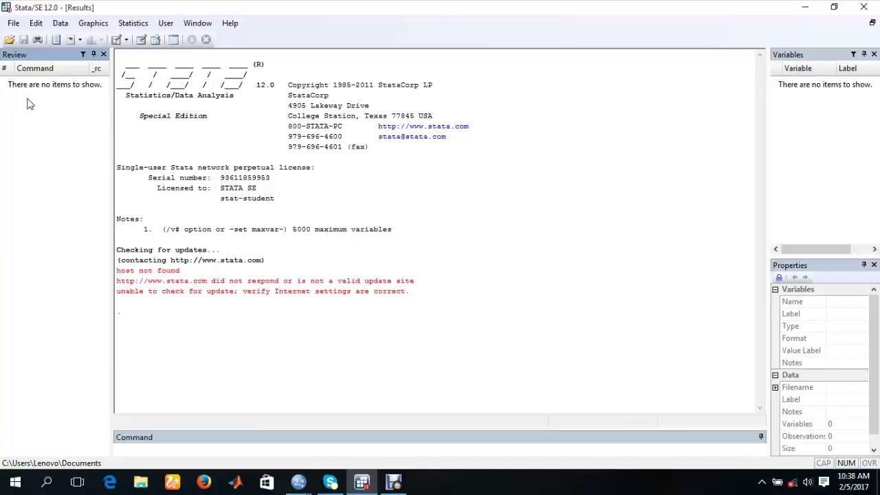
{"action": "left_click", "coordinate": [146, 452]}
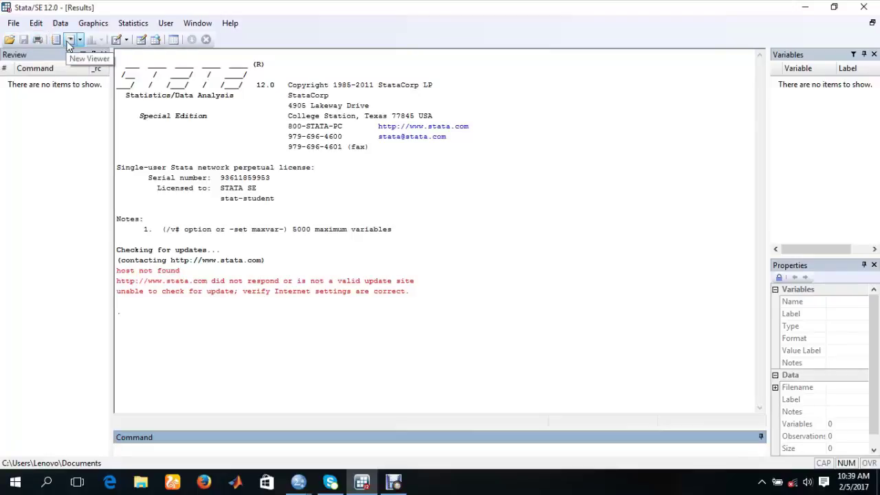
Open the Data Editor in edit mode
{"action": "left_click", "coordinate": [35, 24]}
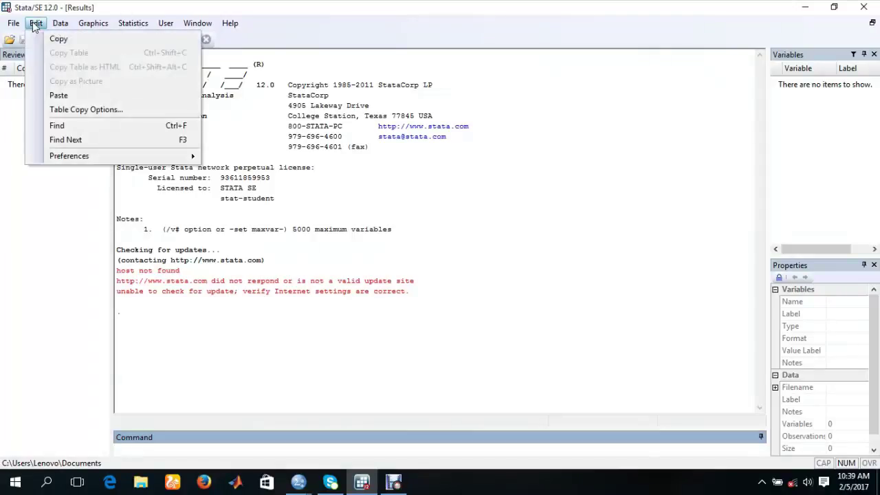
{"action": "left_click", "coordinate": [57, 28]}
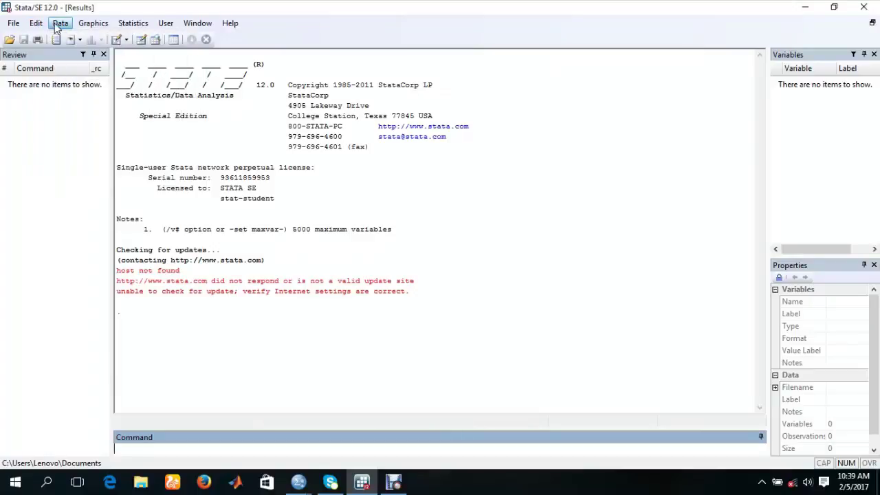
{"action": "left_click", "coordinate": [56, 28]}
{"action": "mouse_move", "coordinate": [67, 61]}
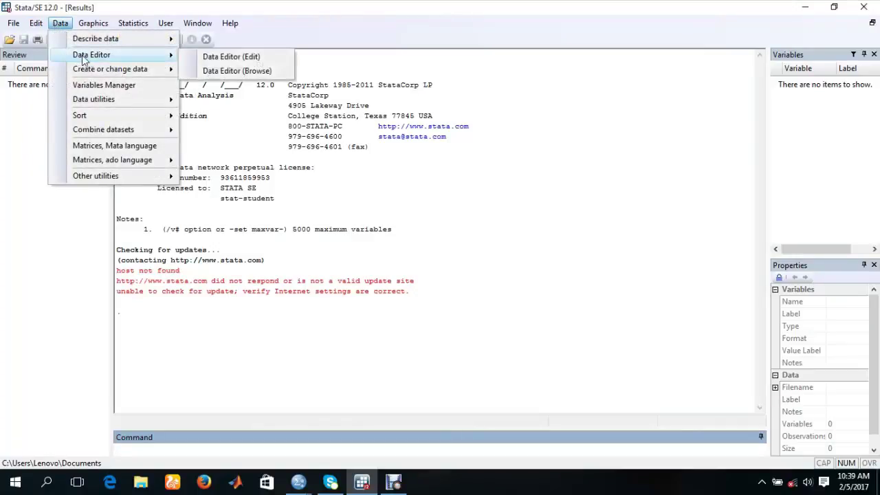
{"action": "left_click", "coordinate": [215, 62]}
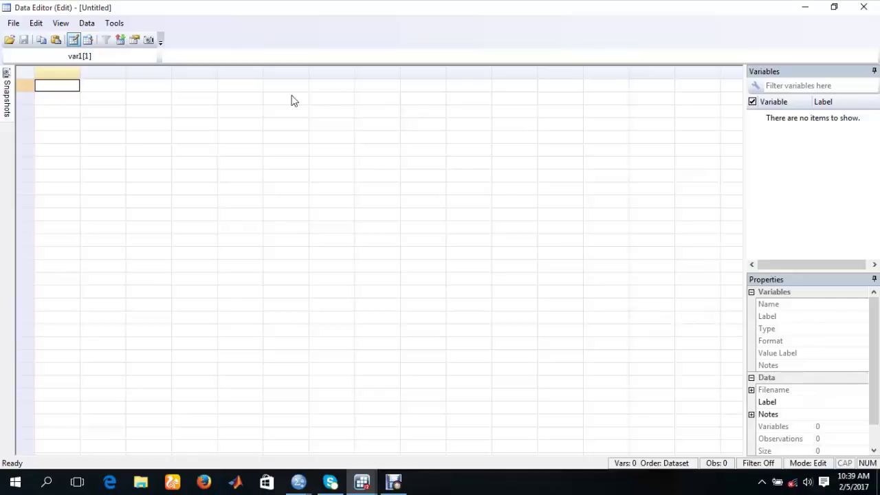
Enter 1 as the first observation in the first column of the empty dataset
{"action": "left_click", "coordinate": [71, 77]}
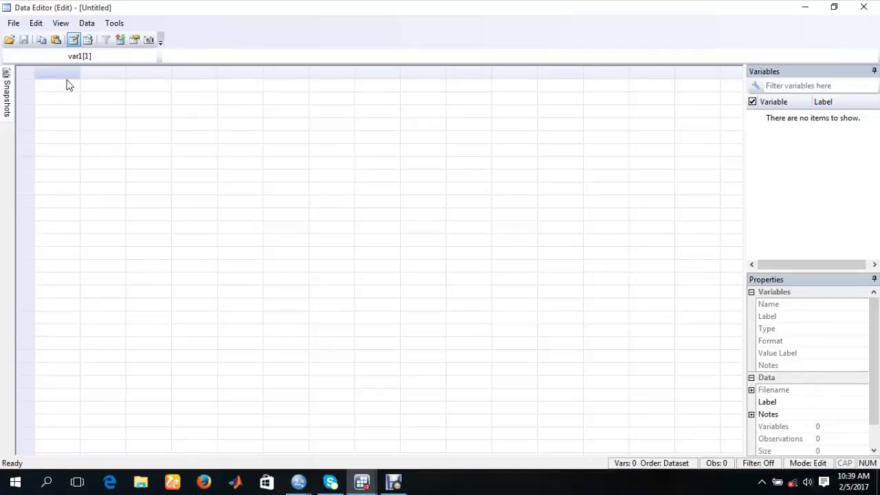
{"action": "left_click", "coordinate": [68, 86]}
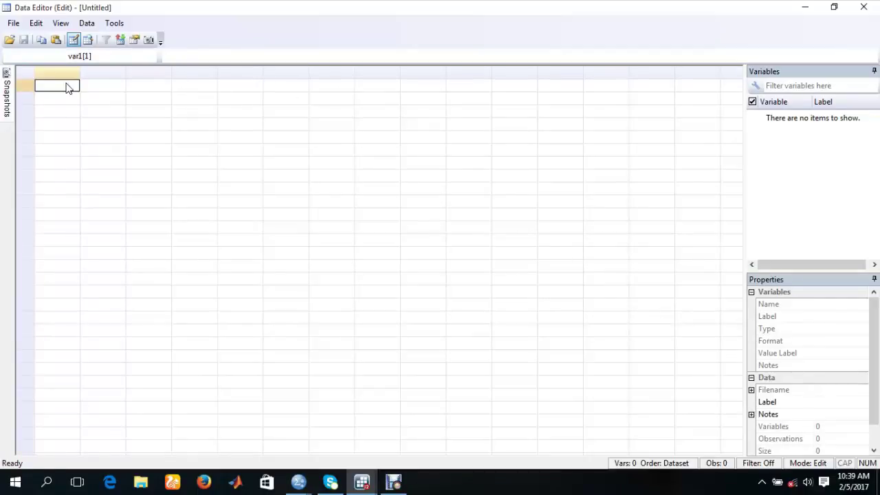
{"action": "left_click", "coordinate": [825, 308]}
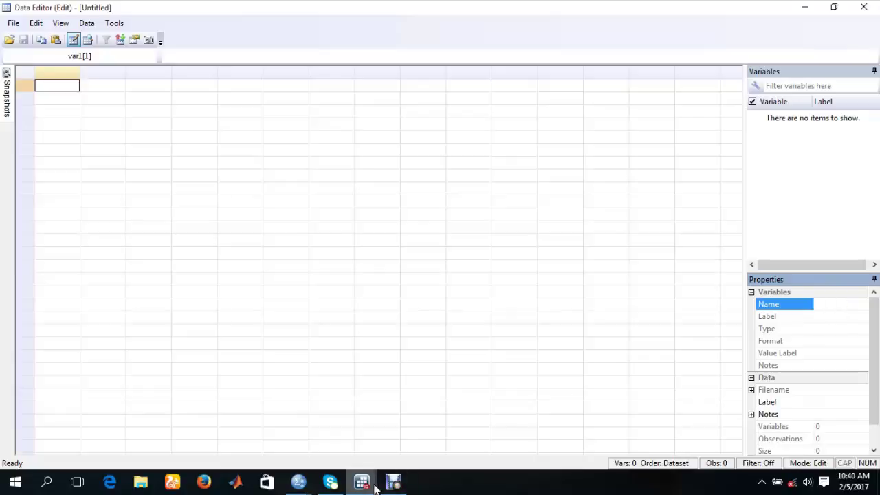
{"action": "left_click", "coordinate": [403, 485]}
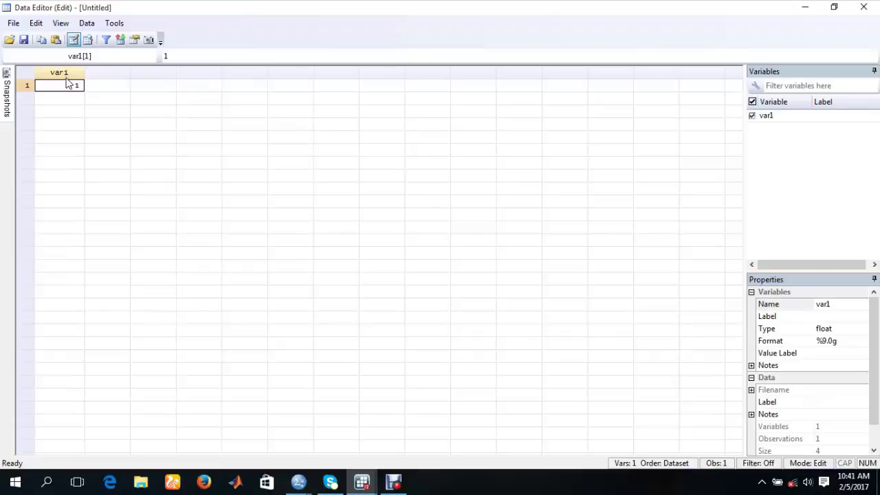
Rename the first variable as agehh
{"action": "left_click", "coordinate": [845, 304]}
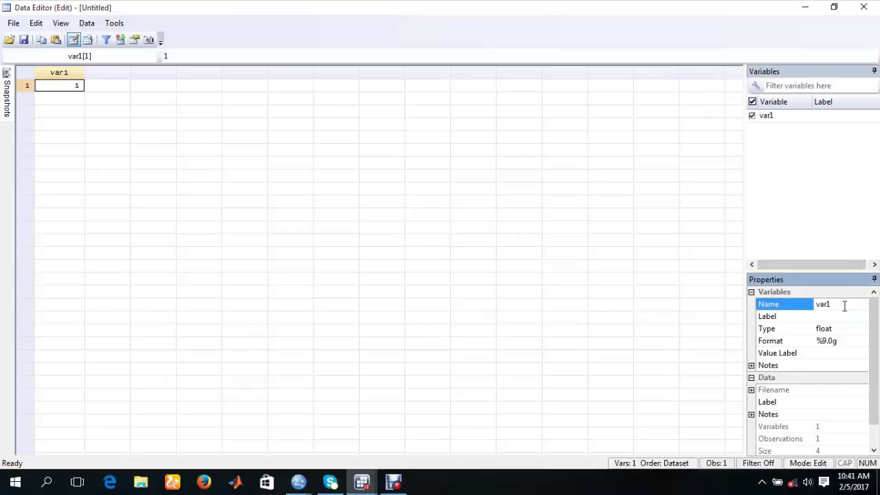
{"action": "key", "text": "BackSpace"}
{"action": "key", "text": "BackSpace"}
{"action": "key", "text": "BackSpace"}
{"action": "key", "text": "BackSpace"}
{"action": "type", "text": "agehh"}
{"action": "key", "text": "Return"}
Label the agehh variable "age of household head"
{"action": "left_click", "coordinate": [854, 316]}
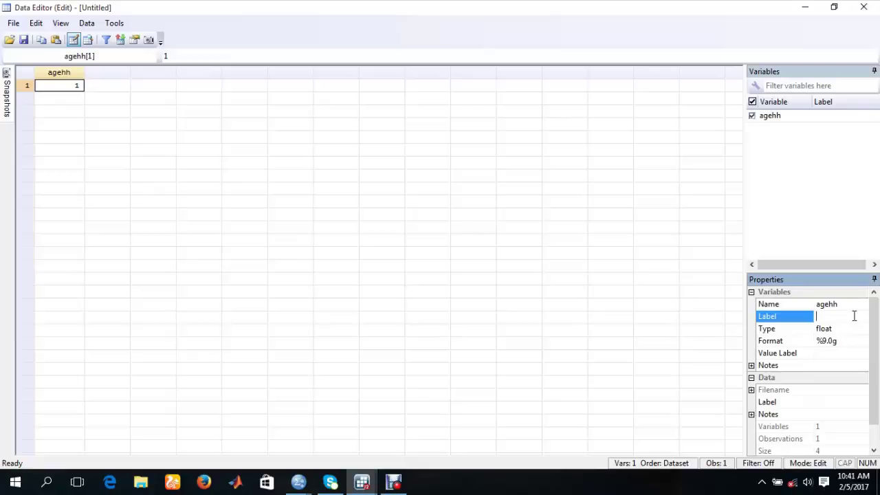
{"action": "type", "text": "age "}
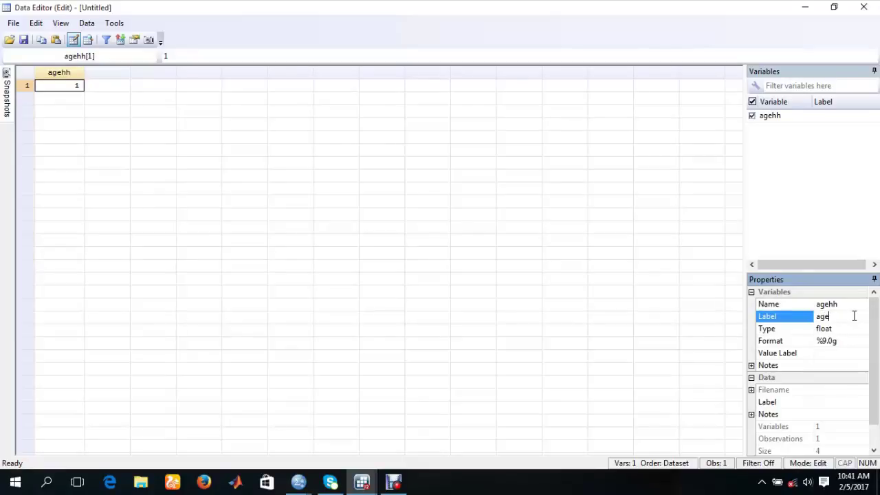
{"action": "type", "text": "o"}
{"action": "type", "text": "f h"}
{"action": "type", "text": "ouseho"}
{"action": "type", "text": "l"}
{"action": "type", "text": "d"}
{"action": "type", "text": " head"}
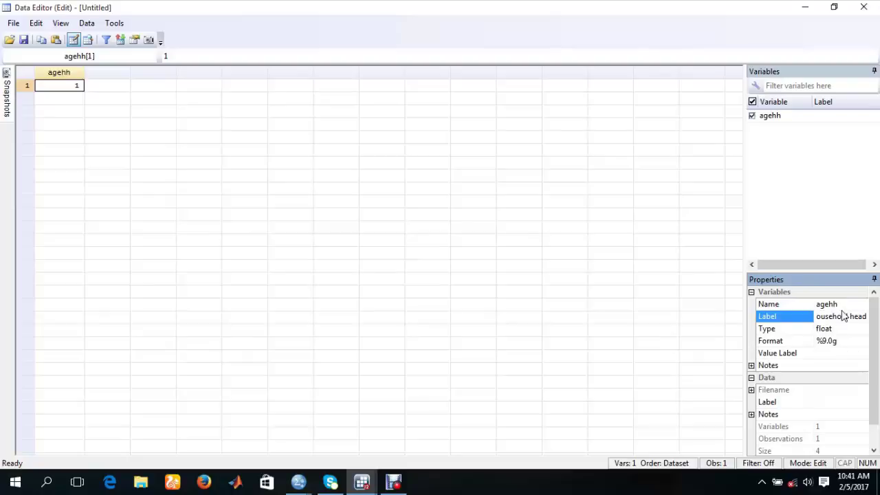
{"action": "left_click", "coordinate": [832, 356]}
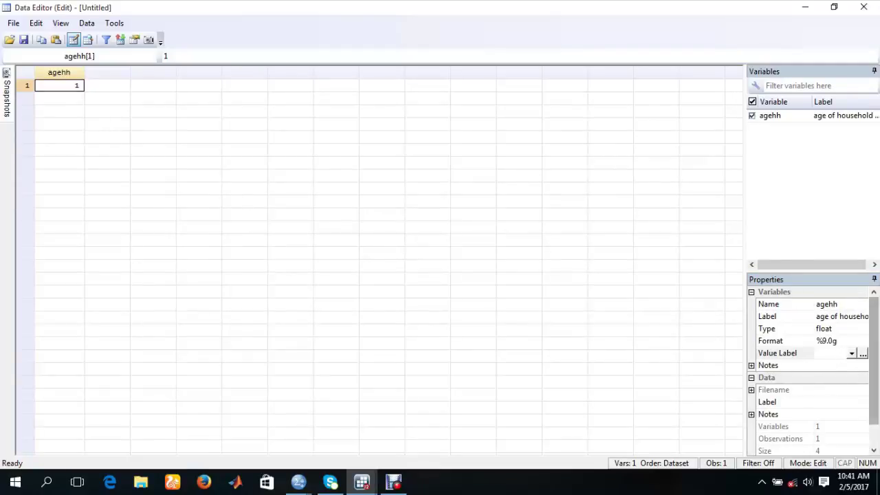
Enter 2, 4, 5, 2, 32, 46 and 12 in rows 2 to 8 of the agehh column
{"action": "key", "text": "Return"}
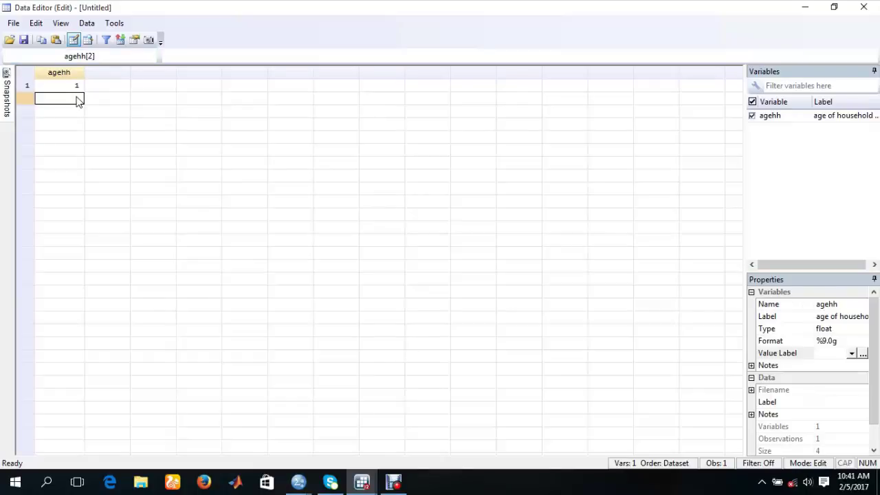
{"action": "type", "text": "2"}
{"action": "key", "text": "Return"}
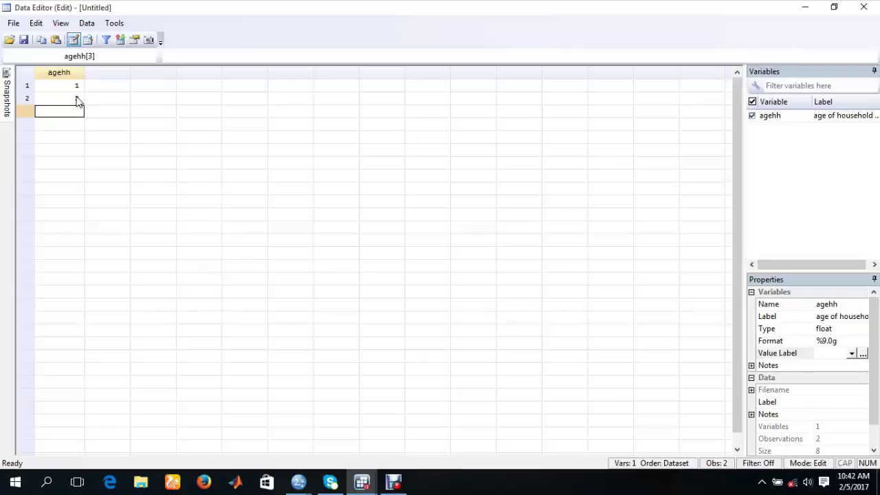
{"action": "key", "text": "Return"}
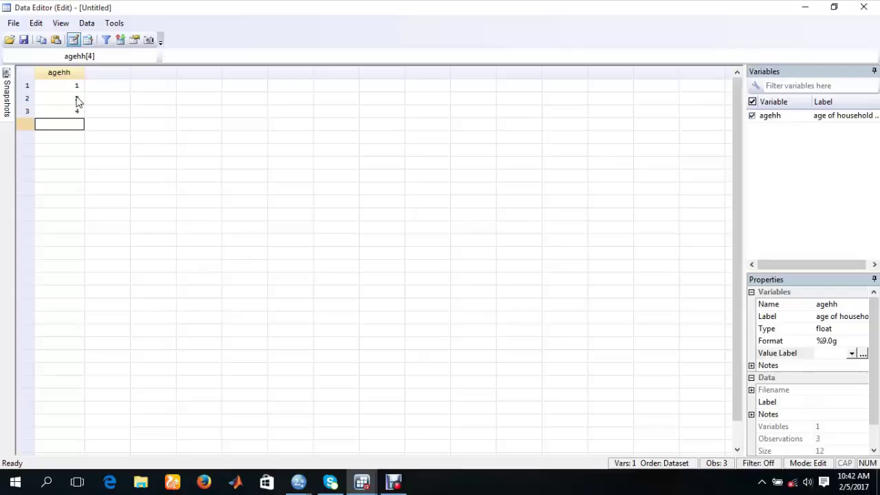
{"action": "key", "text": "Return"}
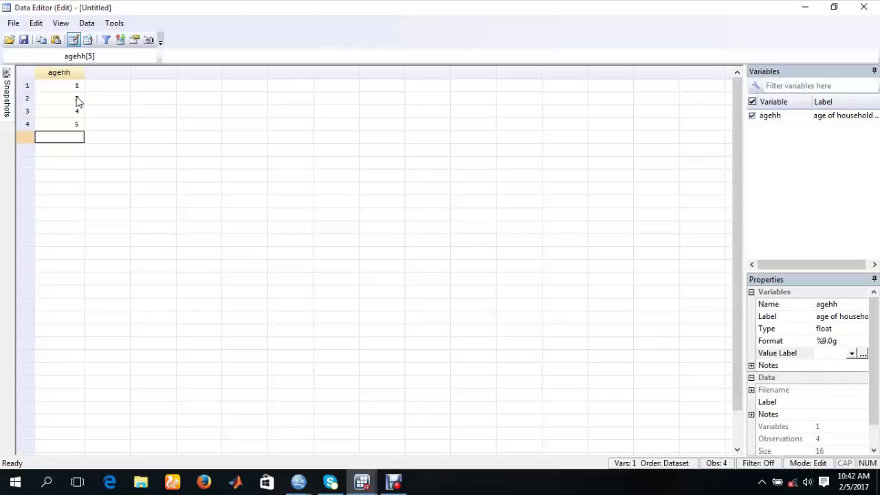
{"action": "type", "text": "2"}
{"action": "key", "text": "Return"}
{"action": "type", "text": "32"}
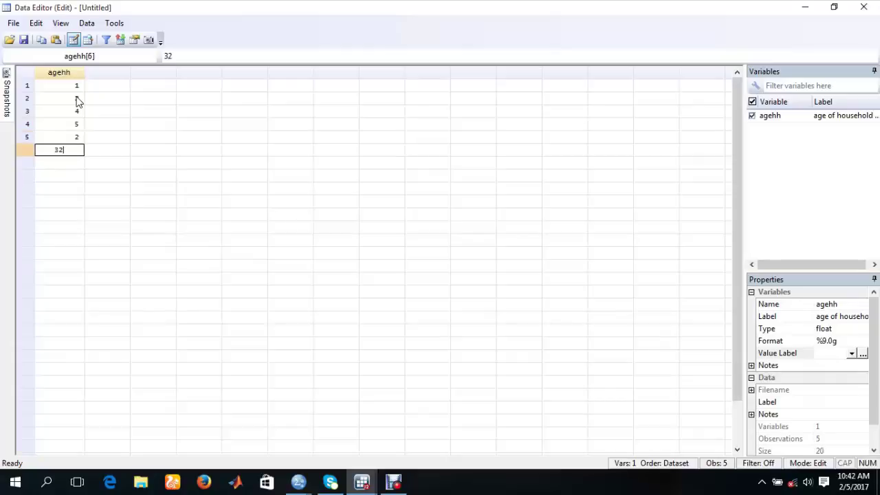
{"action": "key", "text": "Return"}
{"action": "type", "text": "46"}
{"action": "key", "text": "Return"}
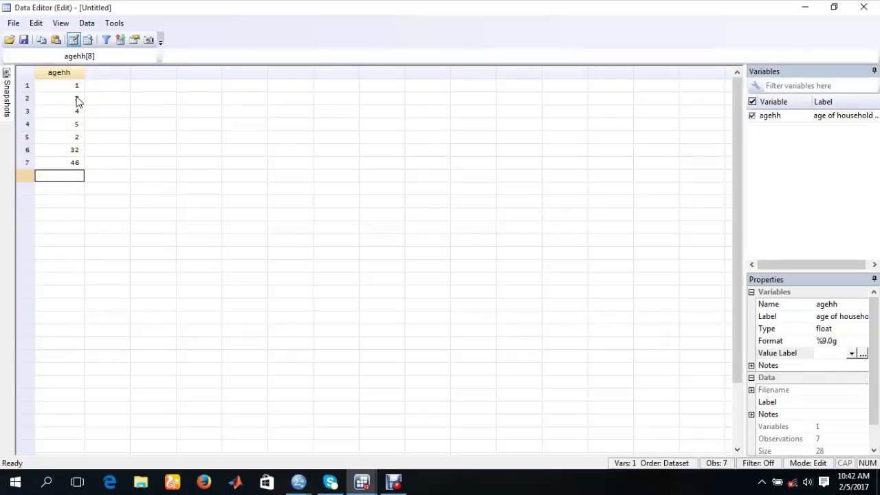
{"action": "type", "text": "12"}
{"action": "key", "text": "Return"}
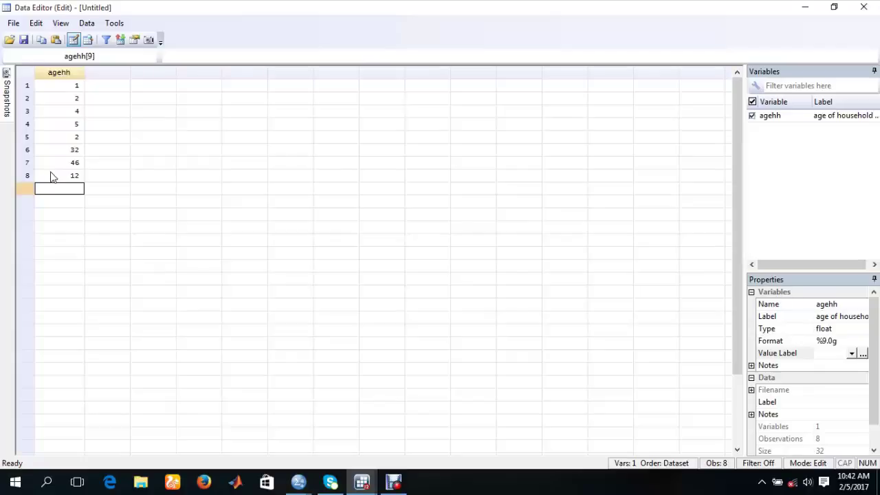
Enter 1, 1, 1, 2, 1, 2, 2 and 2 in rows 1 to 8 of a new second column
{"action": "left_click", "coordinate": [113, 76]}
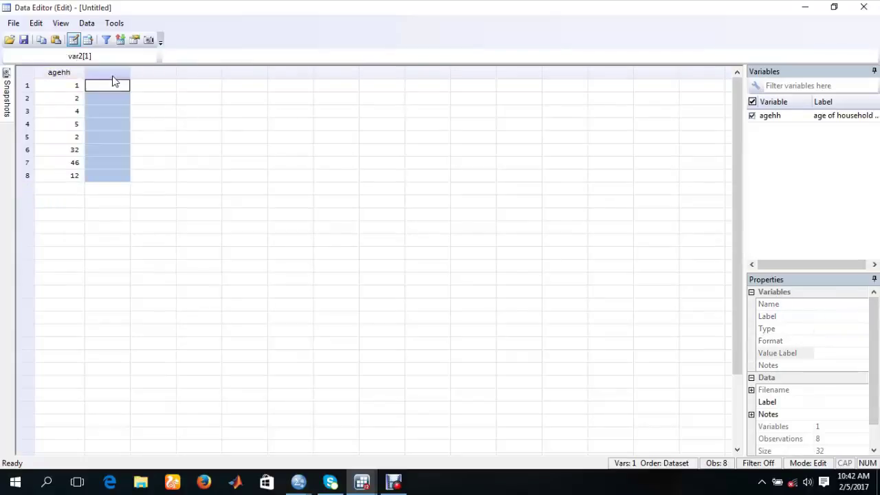
{"action": "left_click", "coordinate": [114, 86]}
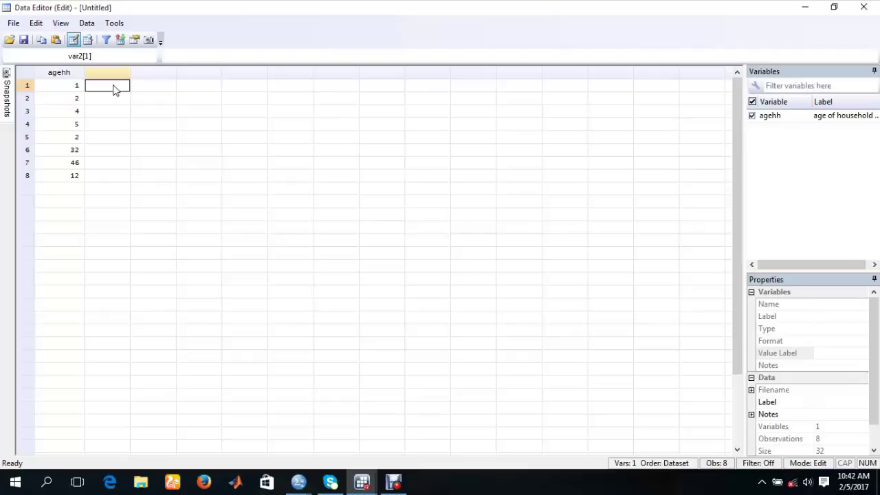
{"action": "type", "text": "1"}
{"action": "key", "text": "Return"}
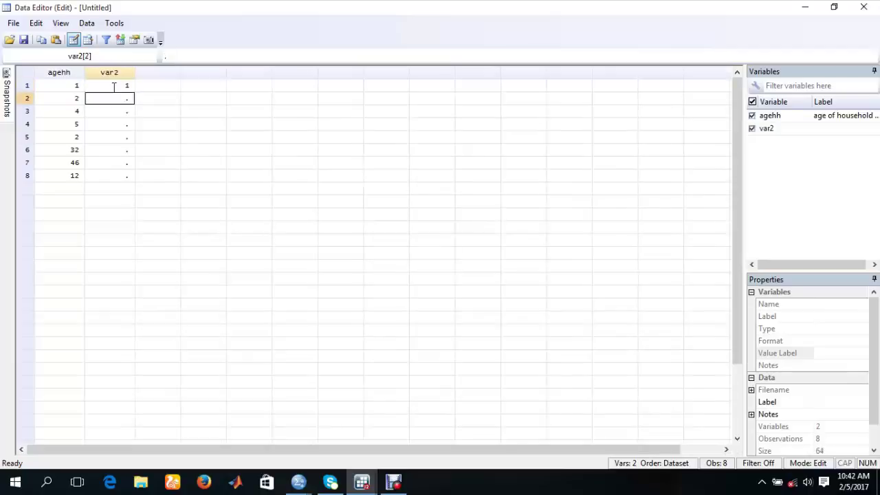
{"action": "type", "text": "1"}
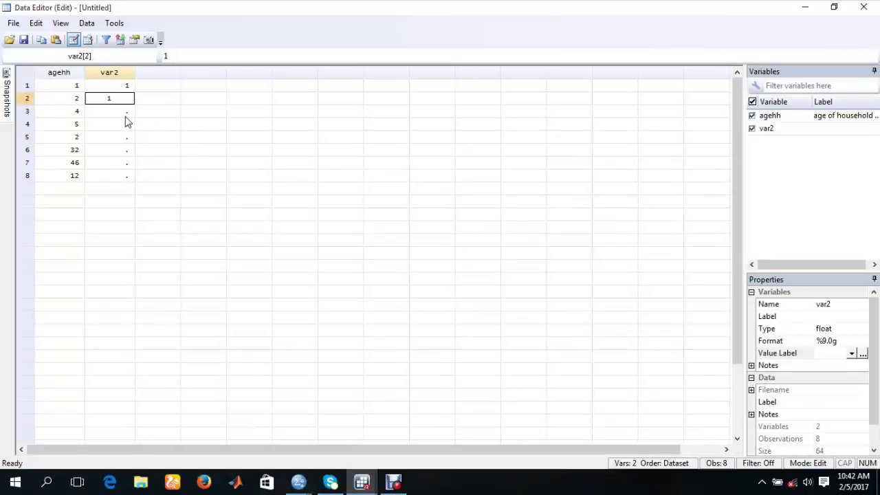
{"action": "left_click", "coordinate": [124, 115]}
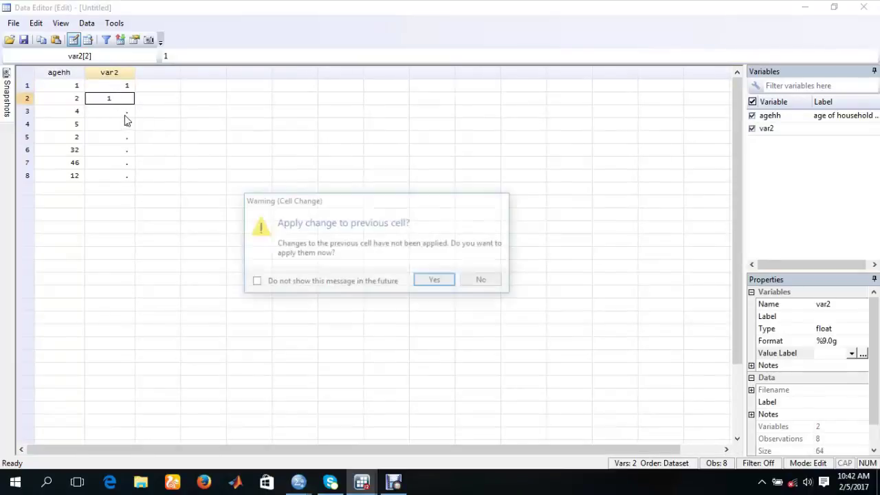
{"action": "left_click", "coordinate": [438, 283]}
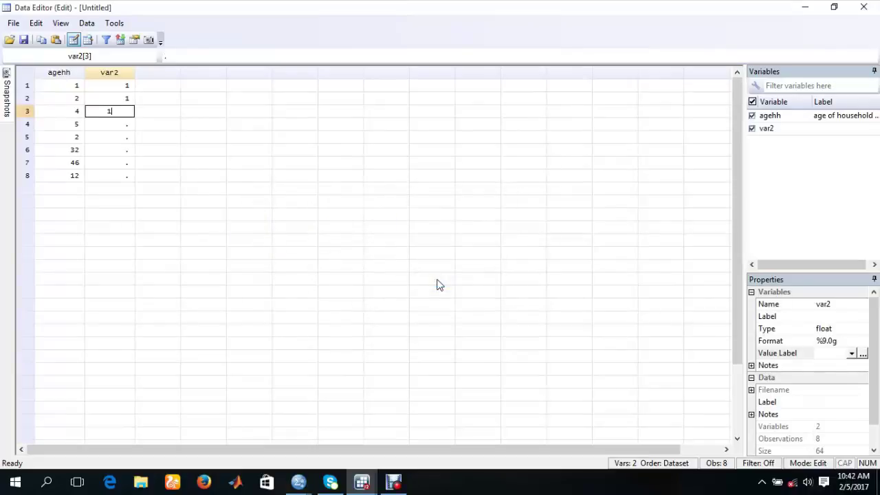
{"action": "key", "text": "Return"}
{"action": "type", "text": "2"}
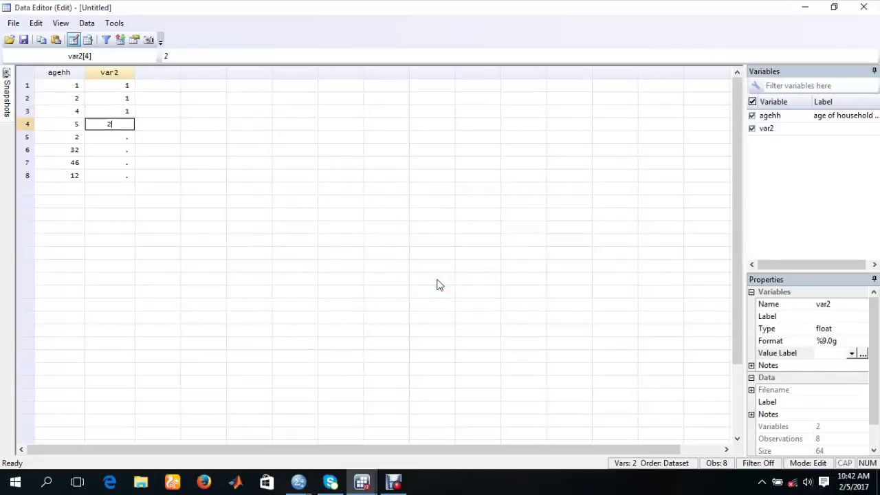
{"action": "key", "text": "Return"}
{"action": "type", "text": "1"}
{"action": "key", "text": "Return"}
{"action": "type", "text": "2"}
{"action": "key", "text": "Return"}
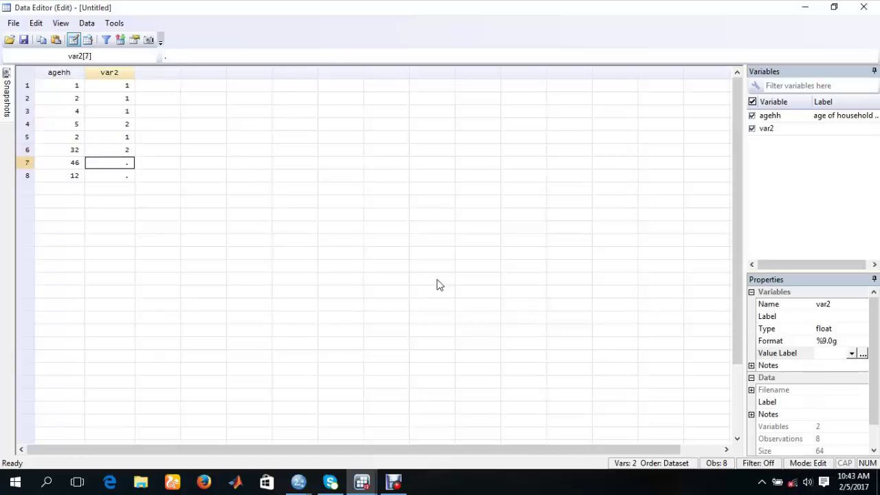
{"action": "type", "text": "2"}
{"action": "key", "text": "Return"}
{"action": "type", "text": "2"}
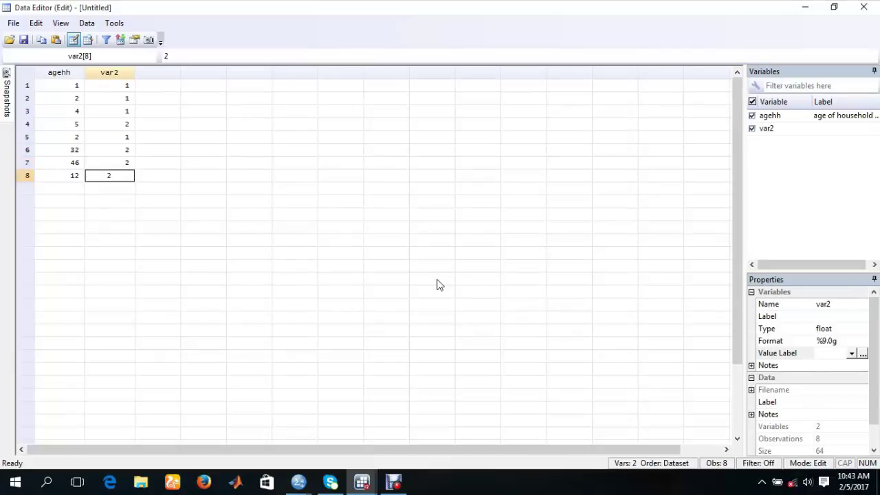
Rename the second variable as sexchld
{"action": "left_click", "coordinate": [847, 311]}
{"action": "key", "text": "BackSpace"}
{"action": "key", "text": "BackSpace"}
{"action": "key", "text": "BackSpace"}
{"action": "key", "text": "BackSpace"}
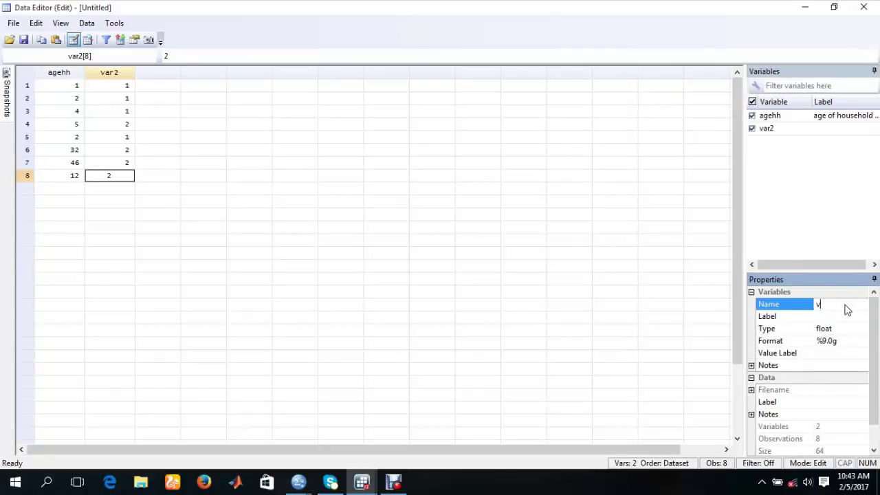
{"action": "type", "text": "sexchld"}
{"action": "key", "text": "Return"}
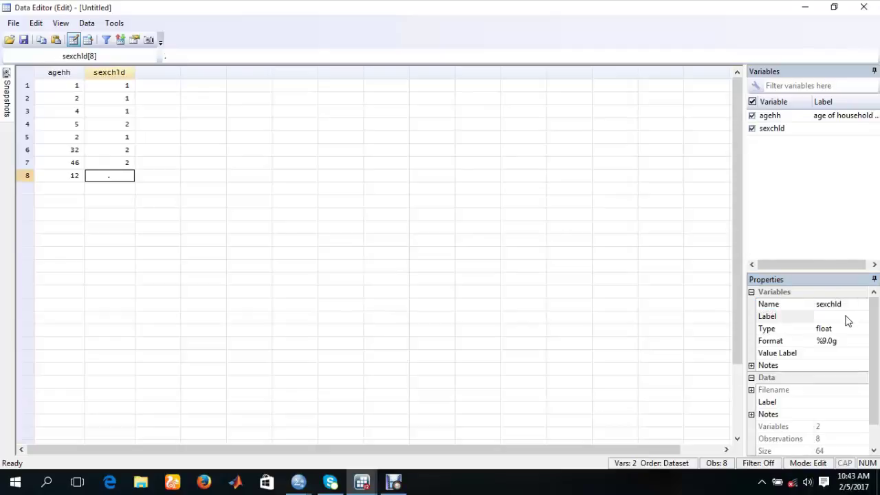
Label the sexchld variable "sex of child"
{"action": "left_click", "coordinate": [846, 317]}
{"action": "type", "text": "s"}
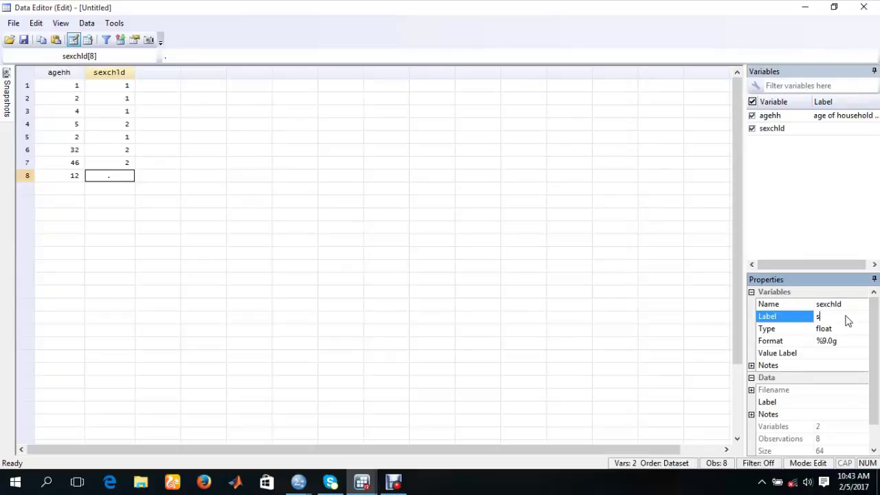
{"action": "type", "text": "ex of child"}
{"action": "key", "text": "Return"}
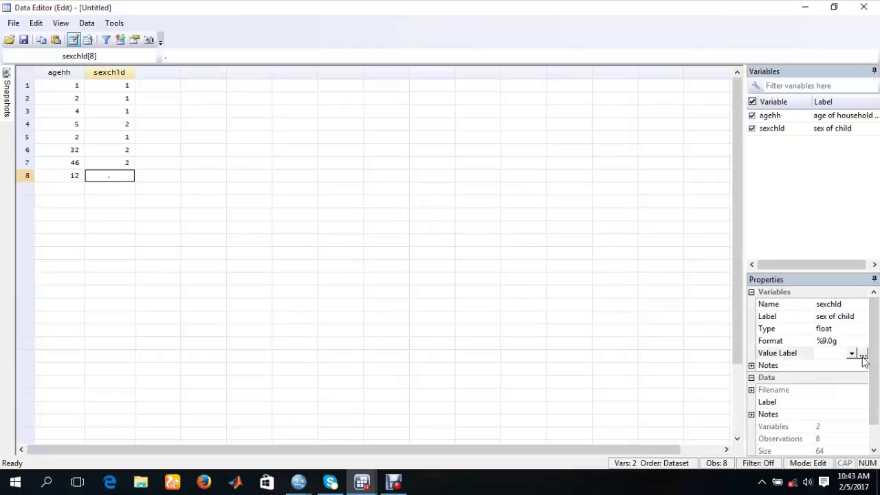
{"action": "double_click", "coordinate": [133, 180]}
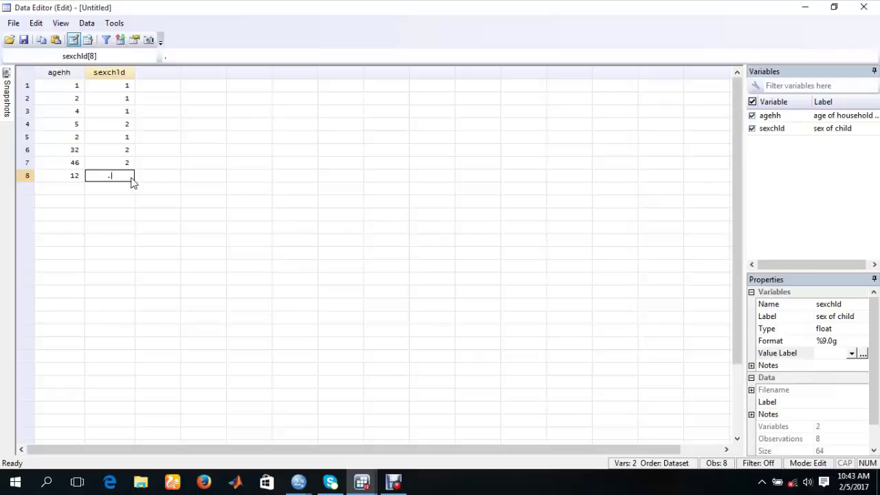
{"action": "type", "text": "1"}
{"action": "left_click", "coordinate": [834, 353]}
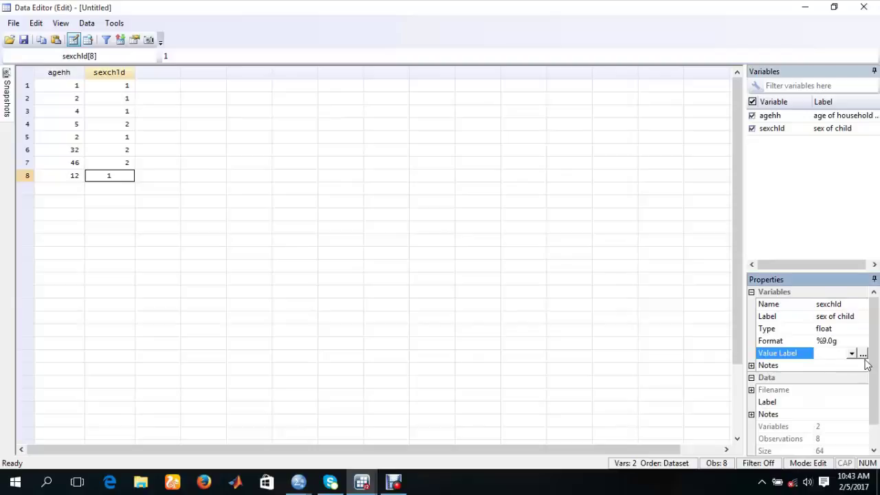
{"action": "left_click", "coordinate": [864, 354]}
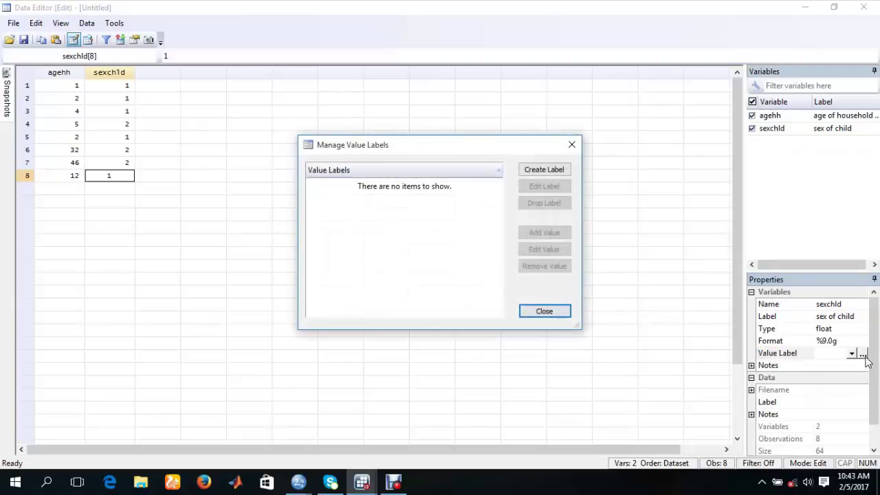
{"action": "left_click", "coordinate": [571, 144]}
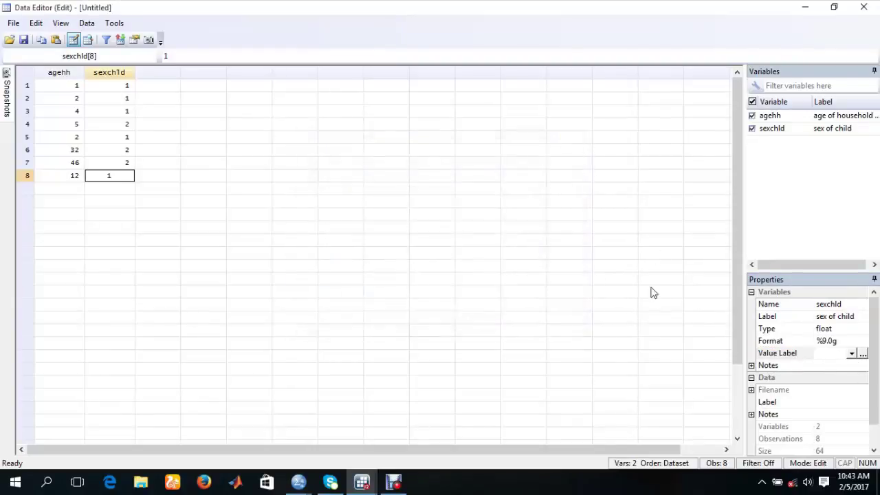
{"action": "left_click", "coordinate": [110, 74]}
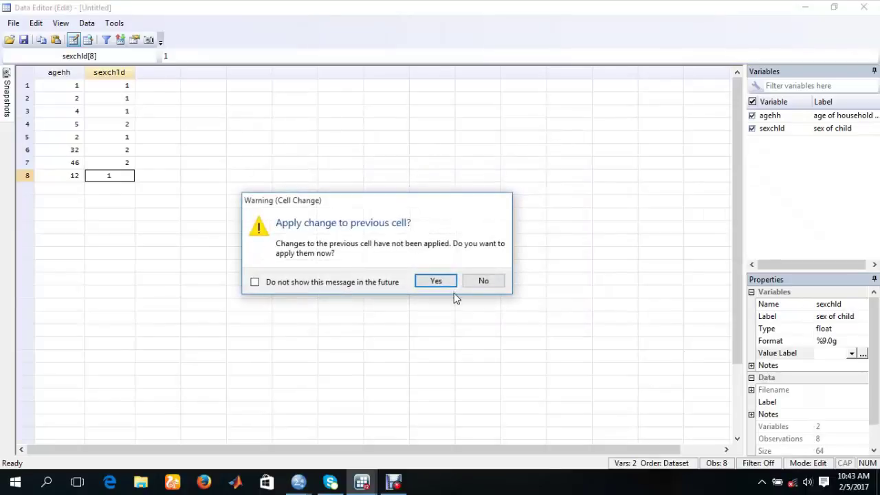
{"action": "left_click", "coordinate": [480, 283]}
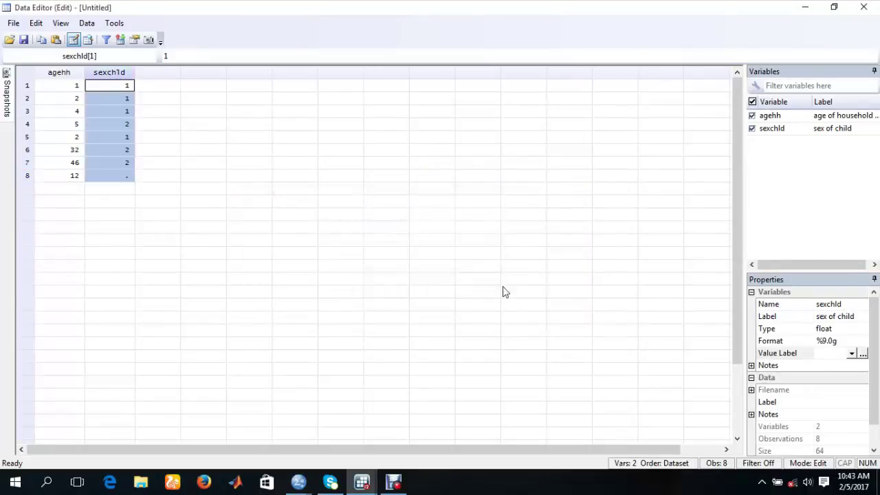
Create a new value label for the sexchld codes and name it male
{"action": "left_click", "coordinate": [863, 353]}
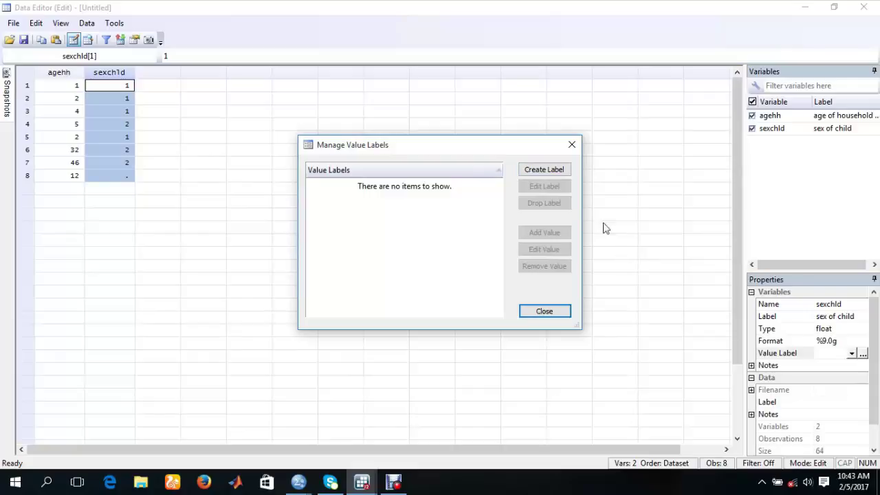
{"action": "left_click", "coordinate": [544, 169]}
{"action": "left_click", "coordinate": [467, 188]}
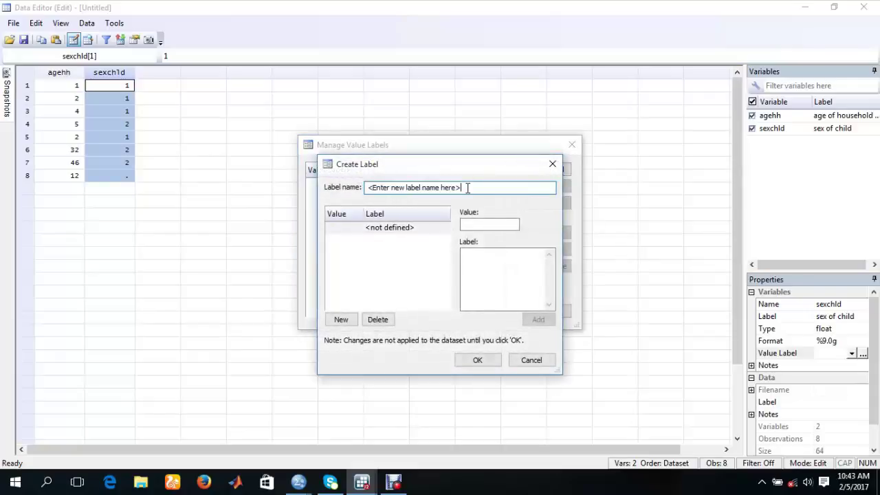
{"action": "key", "text": "BackSpace"}
{"action": "key", "text": "BackSpace"}
{"action": "key", "text": "BackSpace"}
{"action": "key", "text": "BackSpace"}
{"action": "key", "text": "BackSpace"}
{"action": "key", "text": "BackSpace"}
{"action": "key", "text": "BackSpace"}
{"action": "key", "text": "BackSpace"}
{"action": "key", "text": "BackSpace"}
{"action": "key", "text": "BackSpace"}
{"action": "key", "text": "BackSpace"}
{"action": "key", "text": "BackSpace"}
{"action": "key", "text": "BackSpace"}
{"action": "key", "text": "BackSpace"}
{"action": "key", "text": "BackSpace"}
{"action": "key", "text": "BackSpace"}
{"action": "key", "text": "BackSpace"}
{"action": "key", "text": "BackSpace"}
{"action": "key", "text": "BackSpace"}
{"action": "key", "text": "BackSpace"}
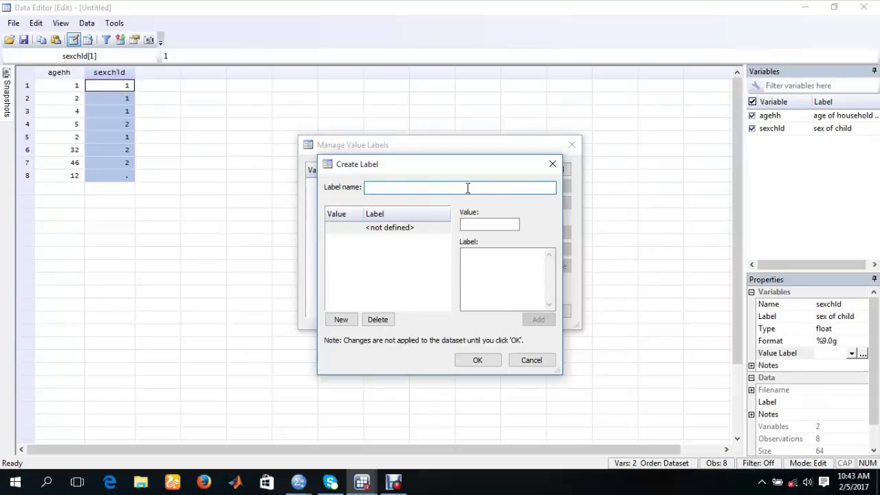
{"action": "type", "text": "male"}
{"action": "key", "text": "Tab"}
Define value 1 as "male" in the new value label and confirm the label
{"action": "left_click", "coordinate": [477, 223]}
{"action": "type", "text": "1"}
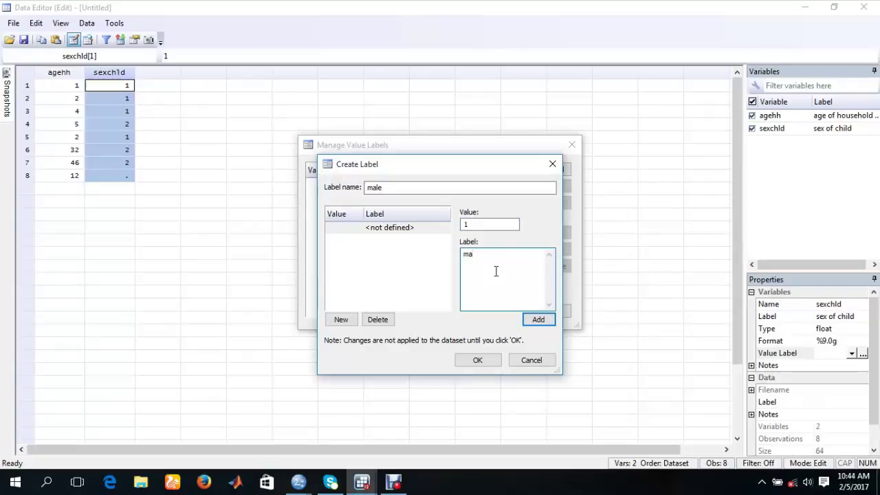
{"action": "type", "text": "le"}
{"action": "left_click", "coordinate": [536, 319]}
{"action": "left_click", "coordinate": [475, 362]}
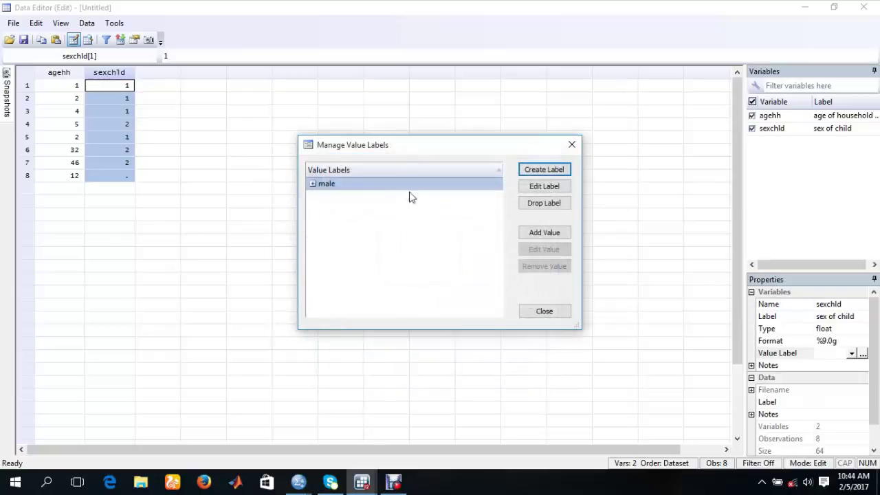
Add value 2 with the label "female" to the male value label and finish managing value labels
{"action": "left_click", "coordinate": [328, 186]}
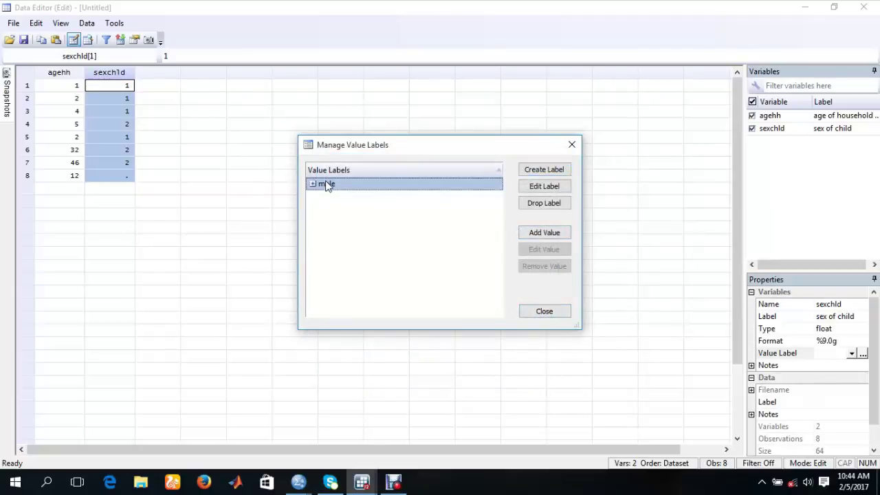
{"action": "right_click", "coordinate": [327, 184]}
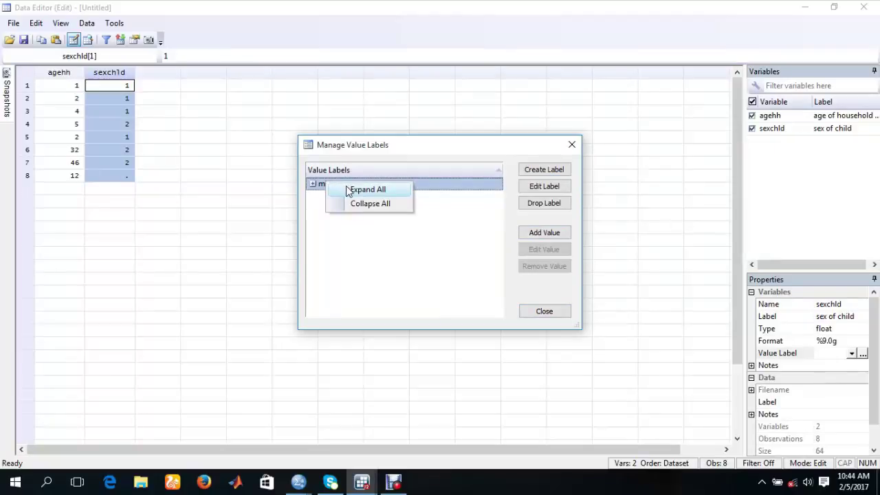
{"action": "left_click", "coordinate": [347, 191]}
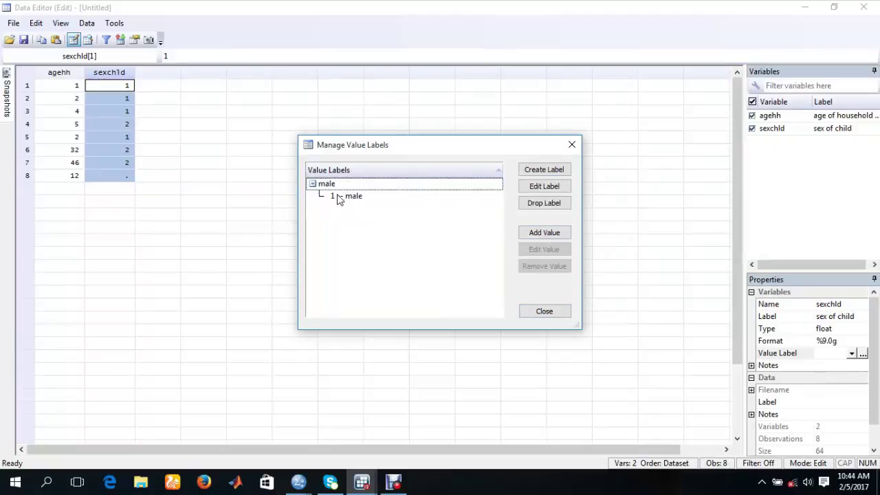
{"action": "left_click", "coordinate": [559, 234]}
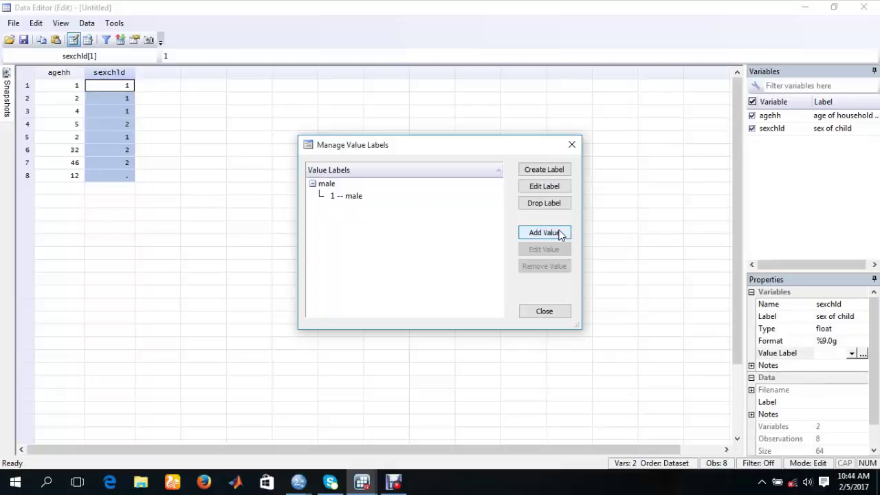
{"action": "left_click", "coordinate": [348, 199]}
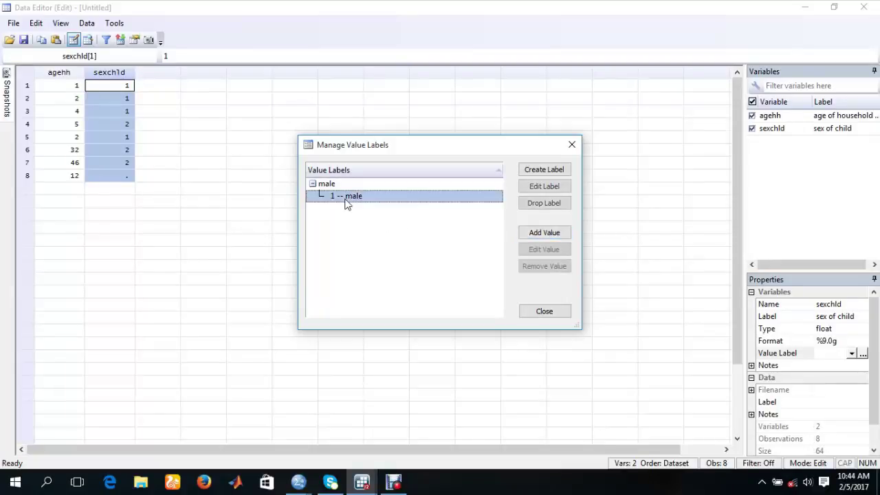
{"action": "left_click", "coordinate": [527, 234]}
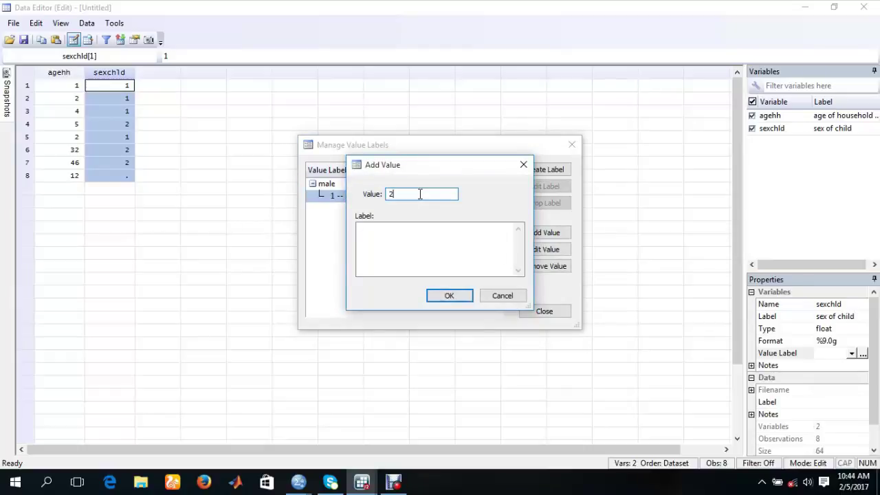
{"action": "left_click", "coordinate": [404, 249]}
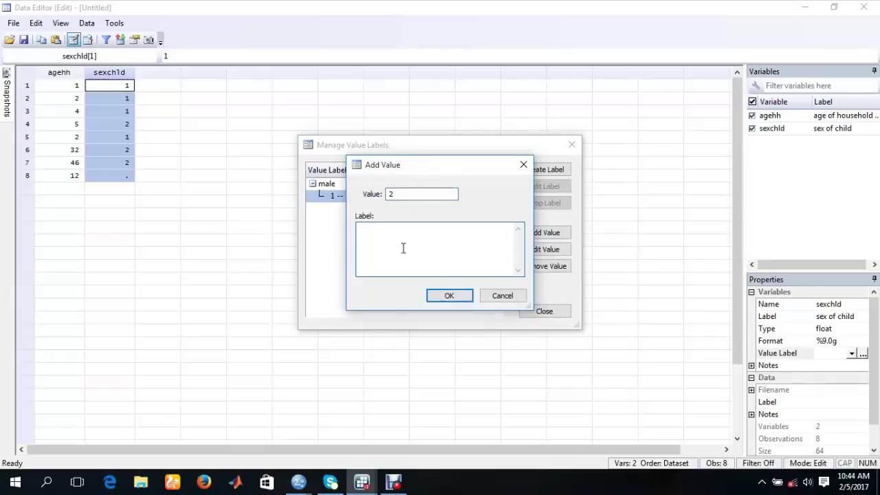
{"action": "type", "text": "feama"}
{"action": "key", "text": "BackSpace"}
{"action": "key", "text": "BackSpace"}
{"action": "type", "text": "male"}
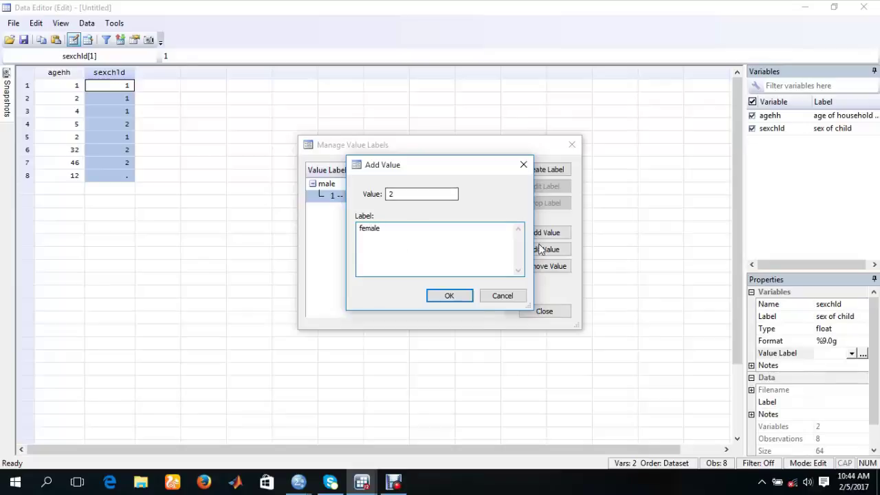
{"action": "left_click", "coordinate": [451, 301]}
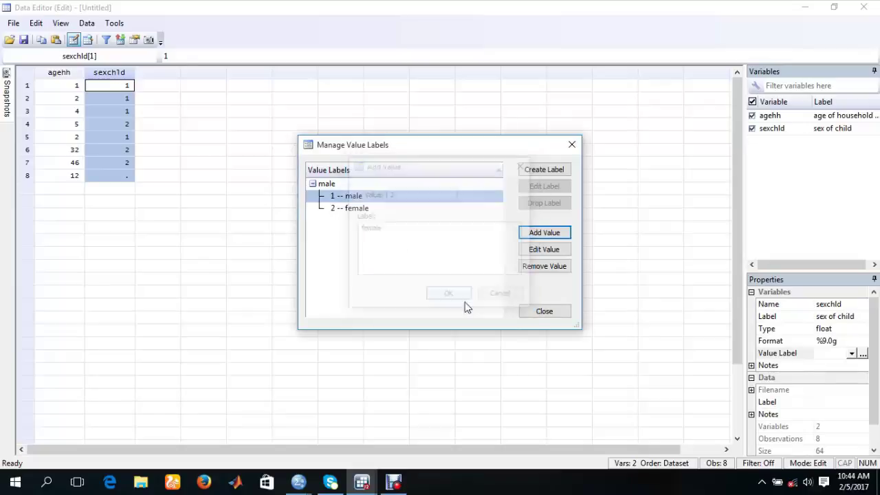
{"action": "left_click", "coordinate": [544, 313]}
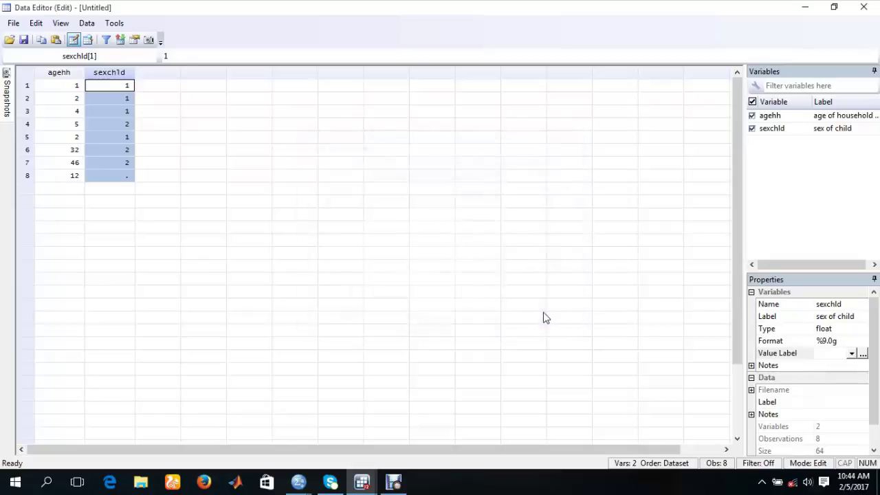
Assign the male value label to the sexchld variable
{"action": "left_click", "coordinate": [852, 354]}
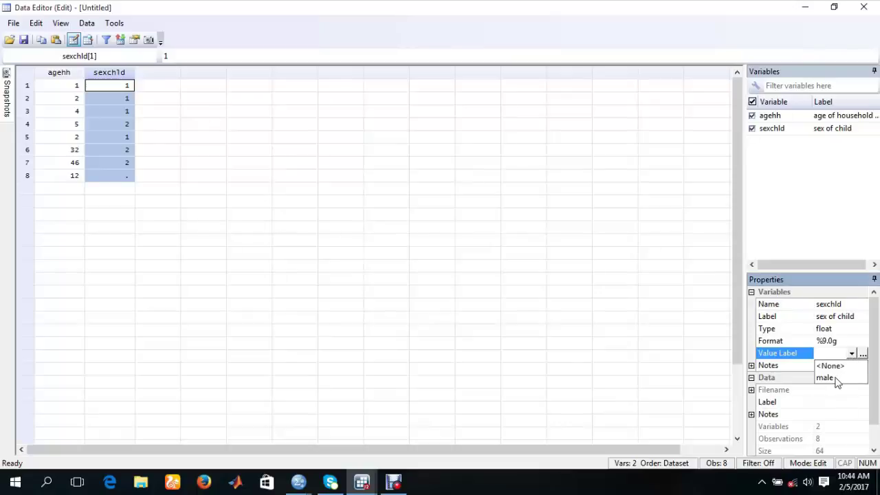
{"action": "left_click", "coordinate": [835, 379]}
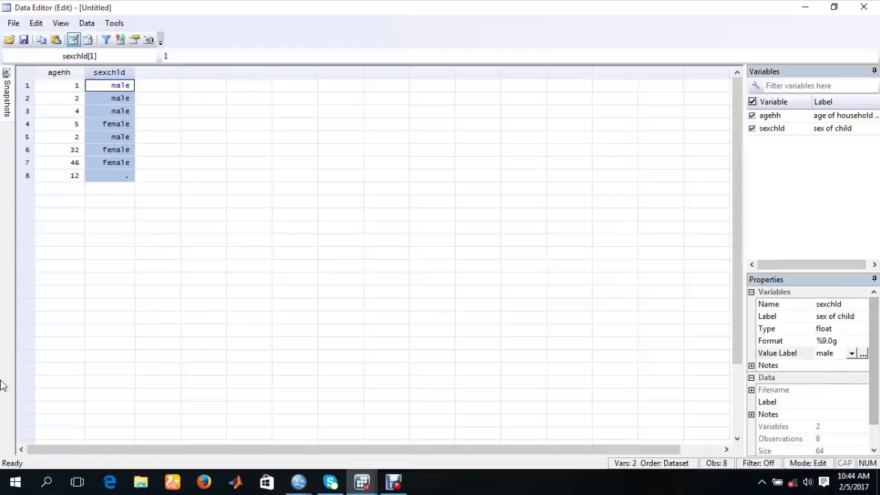
Save the dataset as a Stata data file named mmds in the Documents folder
{"action": "left_click", "coordinate": [14, 23]}
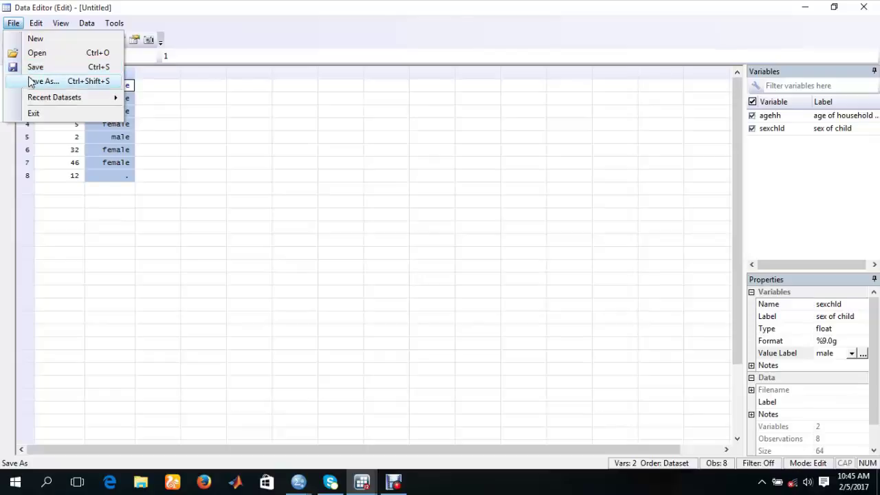
{"action": "left_click", "coordinate": [31, 82]}
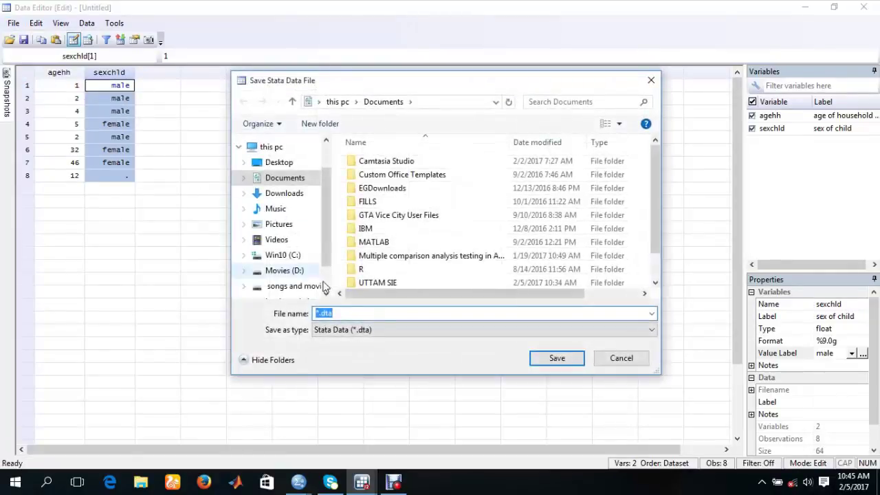
{"action": "left_click", "coordinate": [388, 314]}
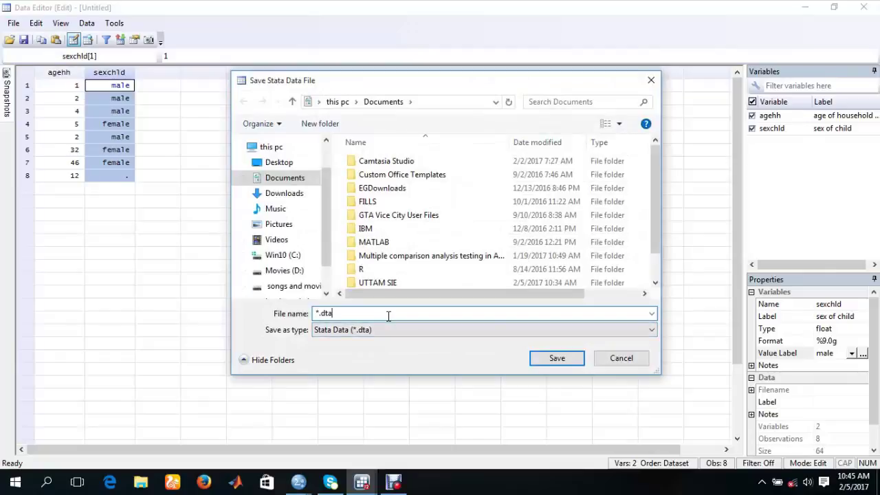
{"action": "left_click", "coordinate": [556, 361]}
{"action": "type", "text": "mmds"}
{"action": "left_click", "coordinate": [545, 359]}
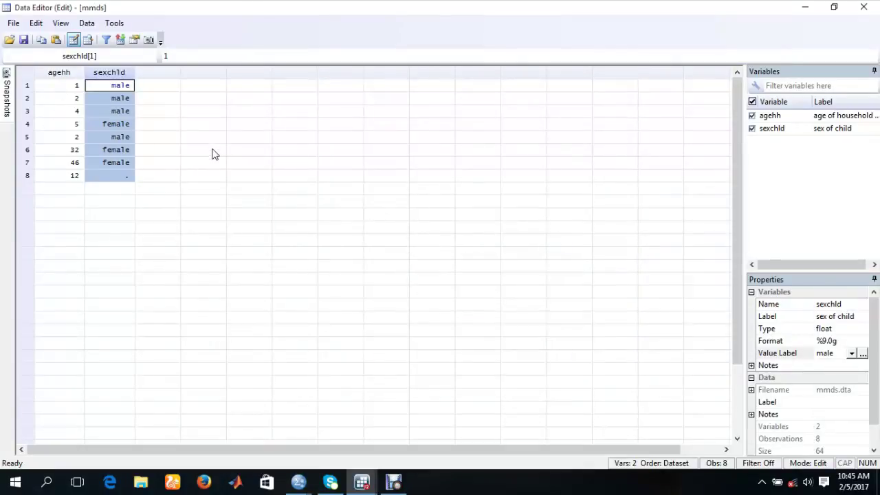
Close the Data Editor and exit Stata
{"action": "left_click", "coordinate": [864, 7]}
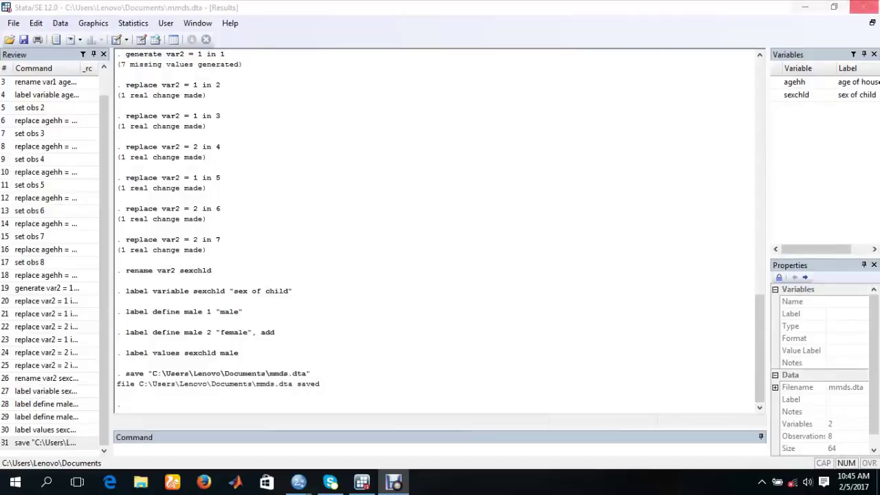
{"action": "left_click", "coordinate": [869, 8]}
{"action": "left_click", "coordinate": [869, 9]}
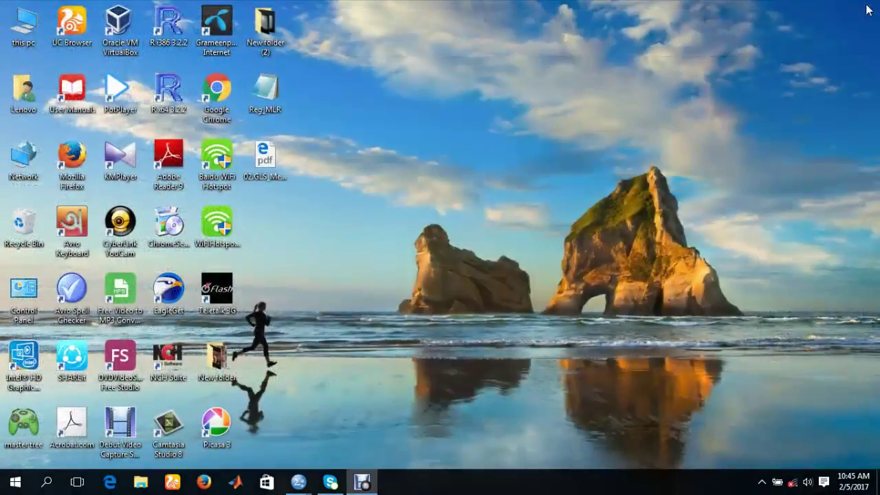
{"action": "left_click", "coordinate": [362, 483]}
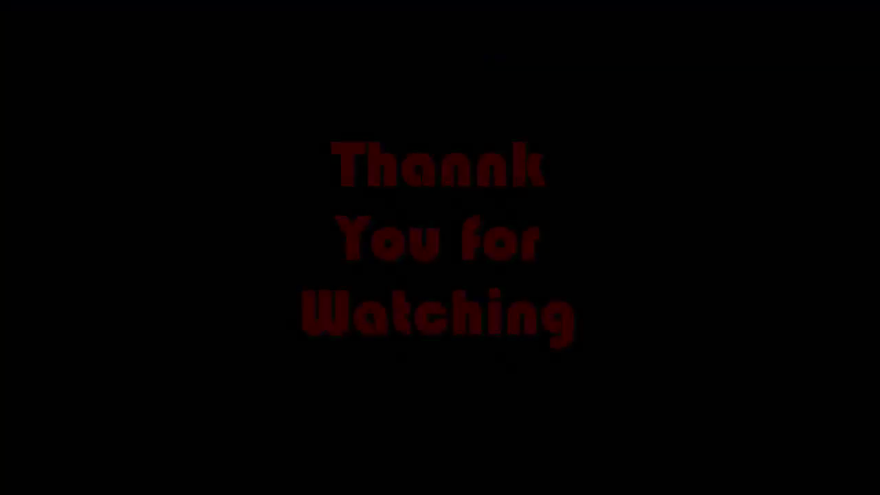